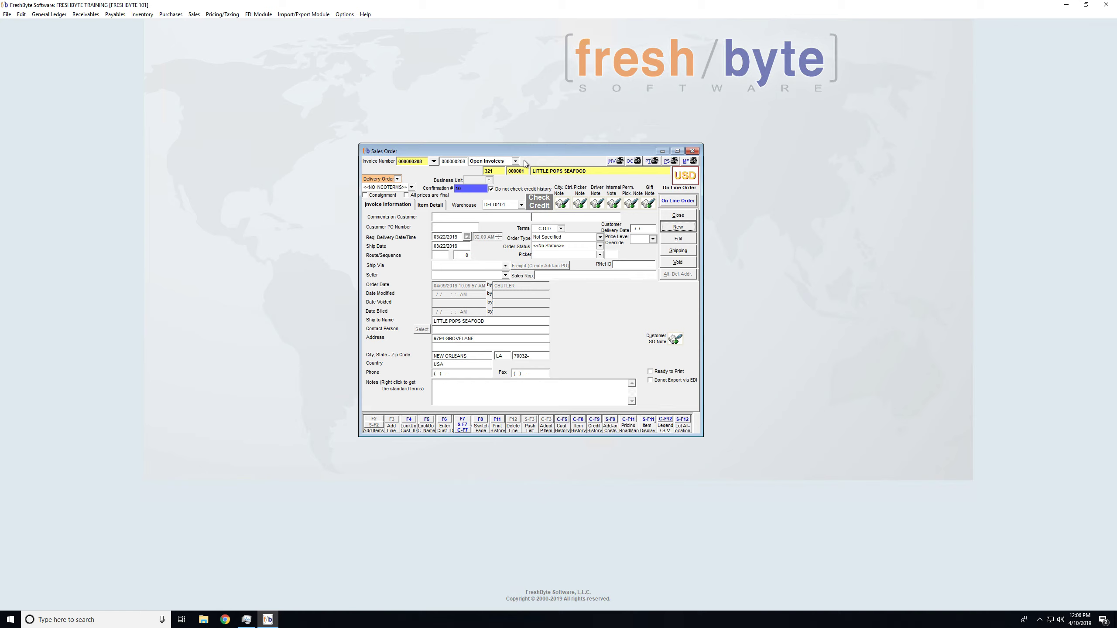
- Preview the invoice on screen, enlarged to show the whole page, then dismiss the print options
click(611, 161)
click(173, 75)
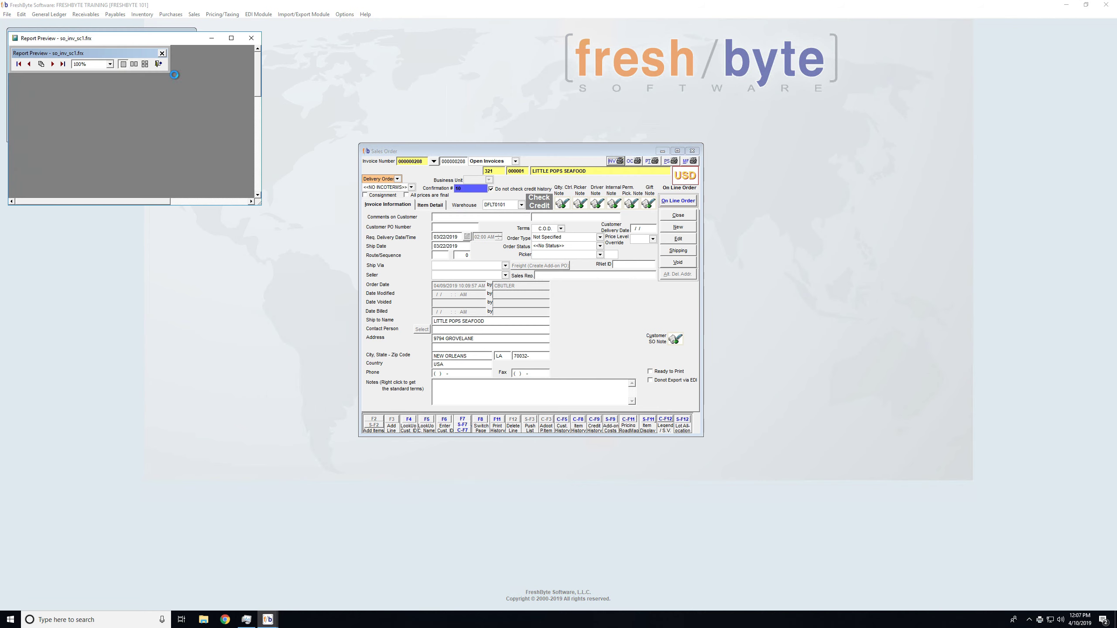
drag(259, 205, 444, 364)
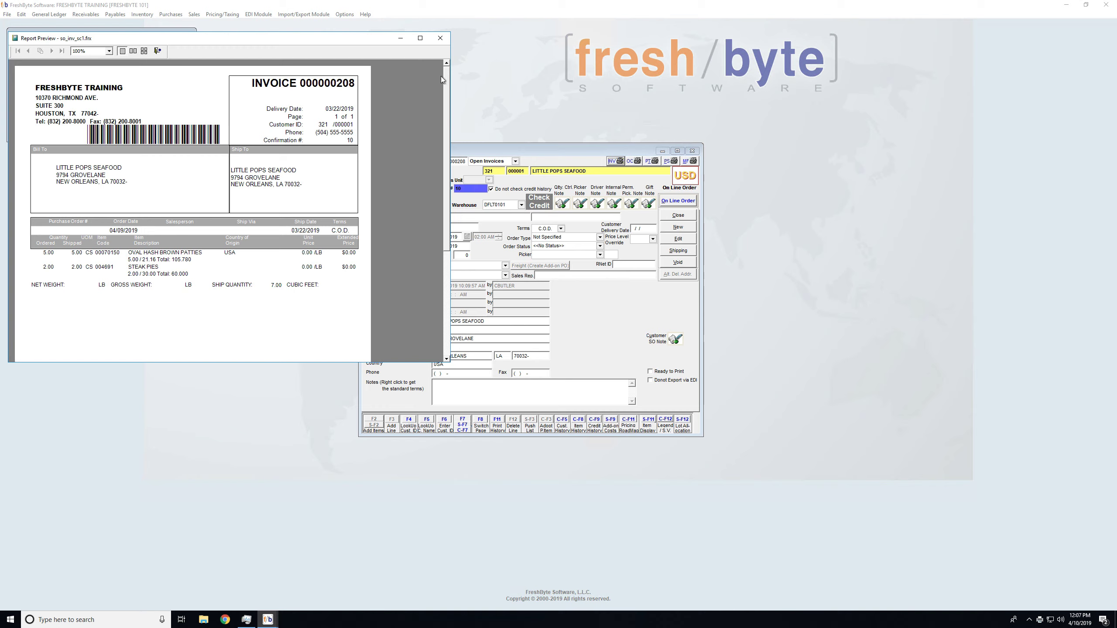
click(440, 38)
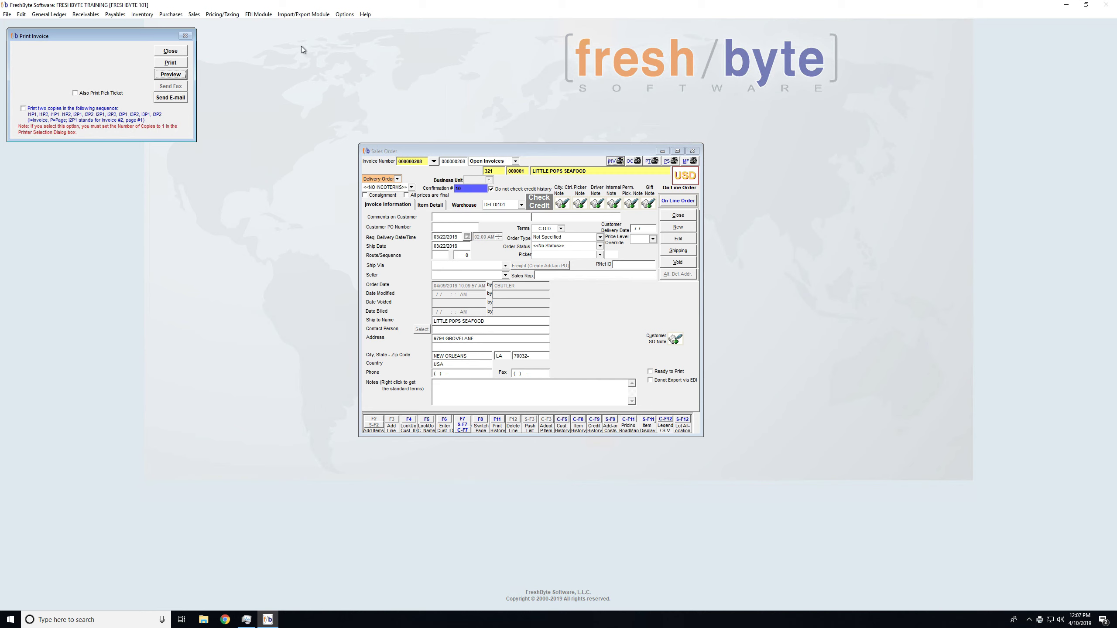
click(174, 53)
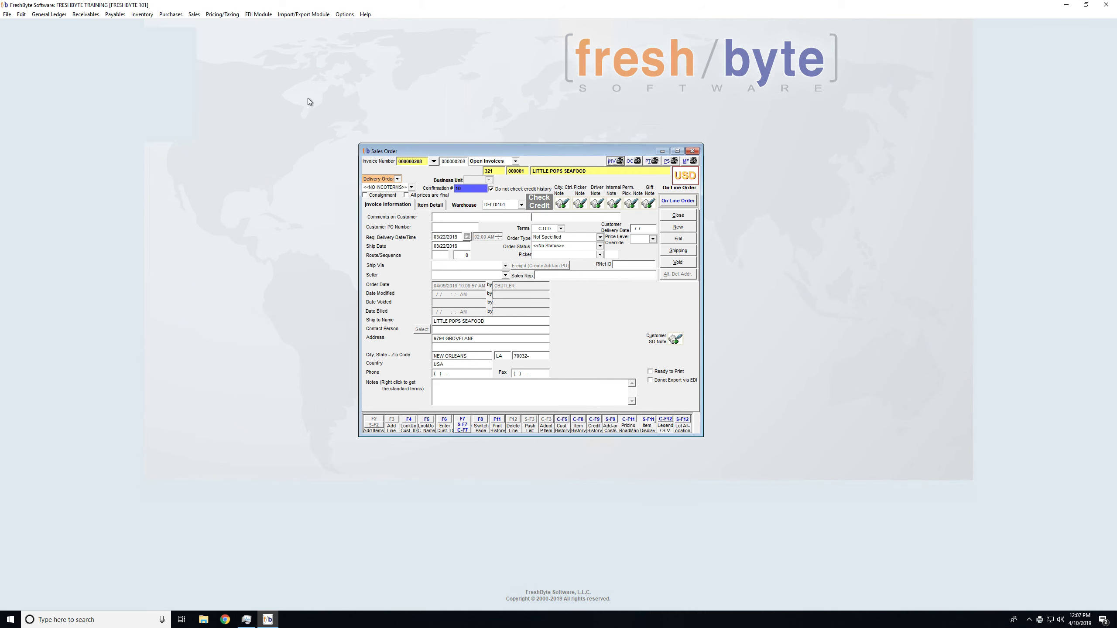
- Close the sales order and start Scan Pick Tickets from the Sales FreshByte Scan (Invoices) menu
click(684, 220)
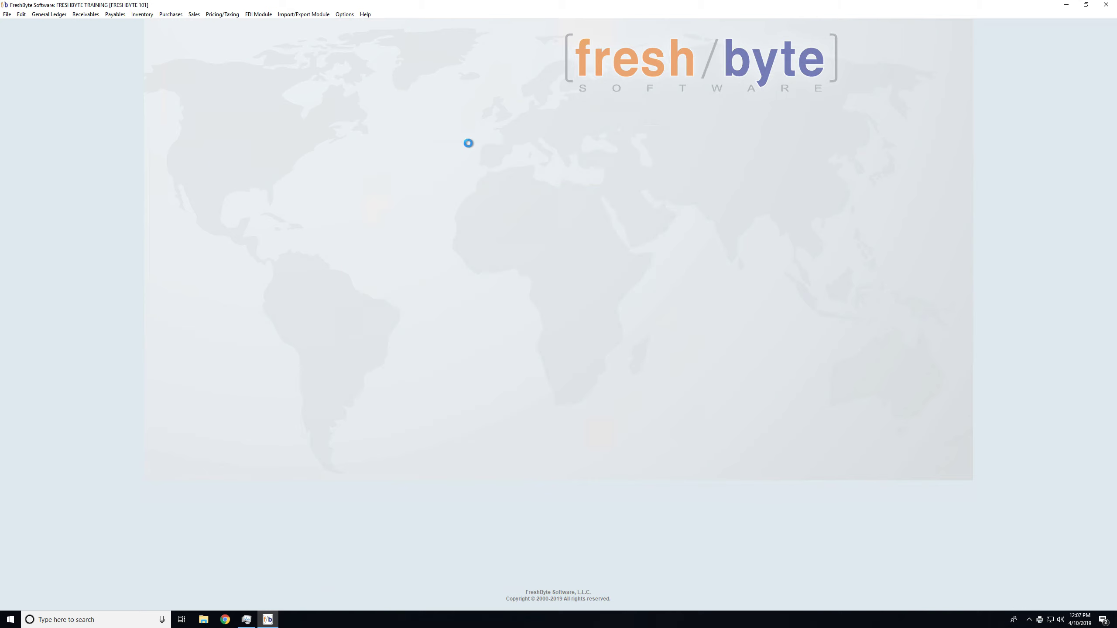
click(194, 14)
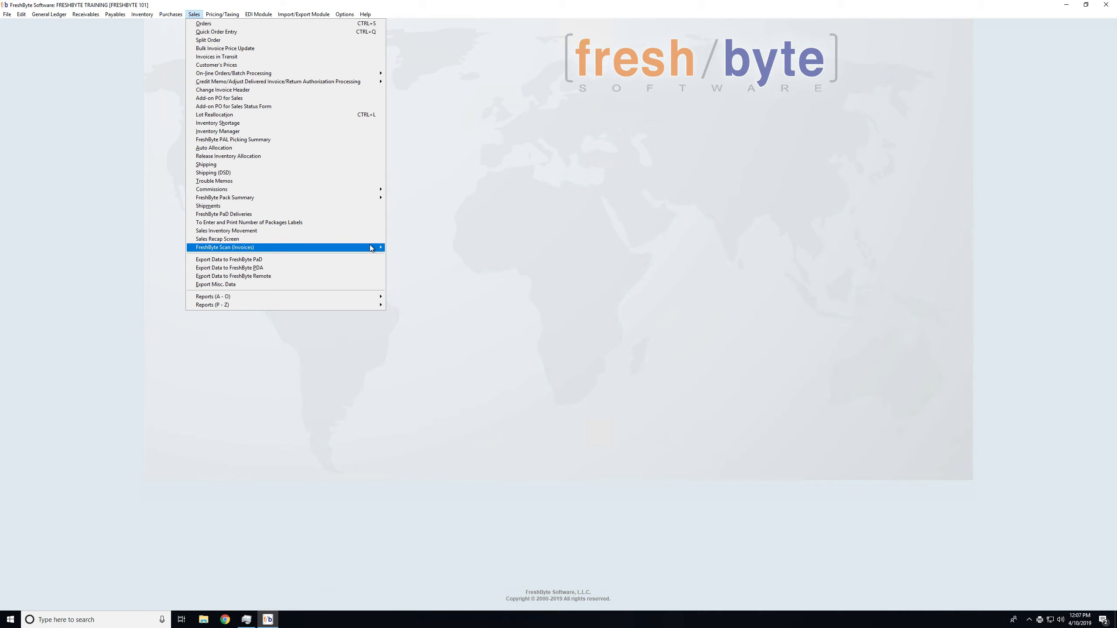
mouse_move(370, 246)
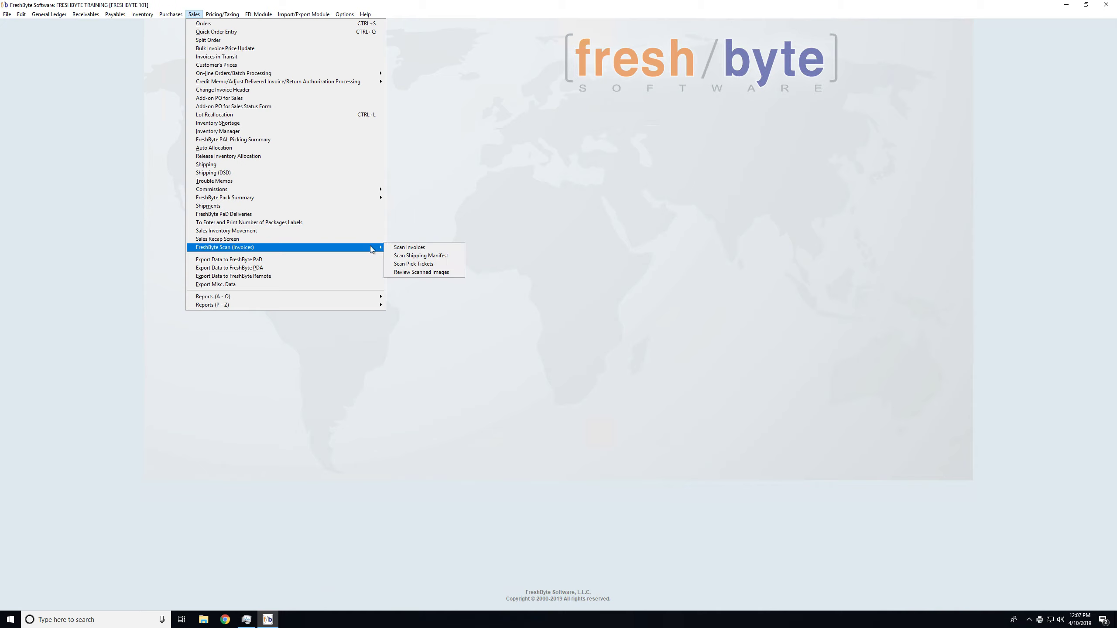
click(407, 266)
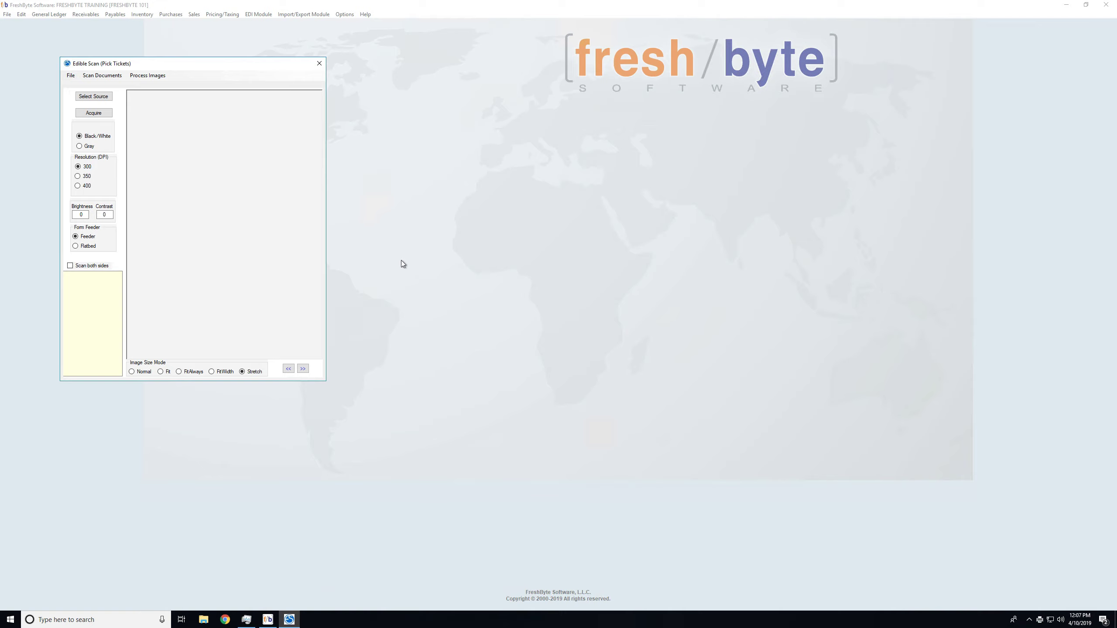
- Choose the WIA scanner as the pick ticket scan source
click(78, 94)
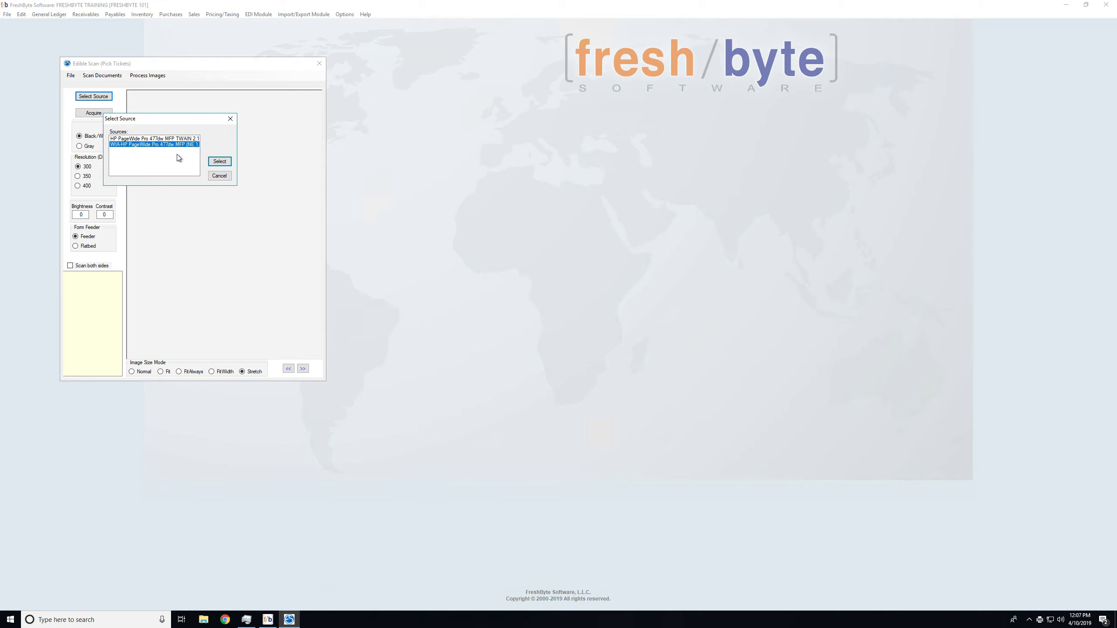
click(220, 162)
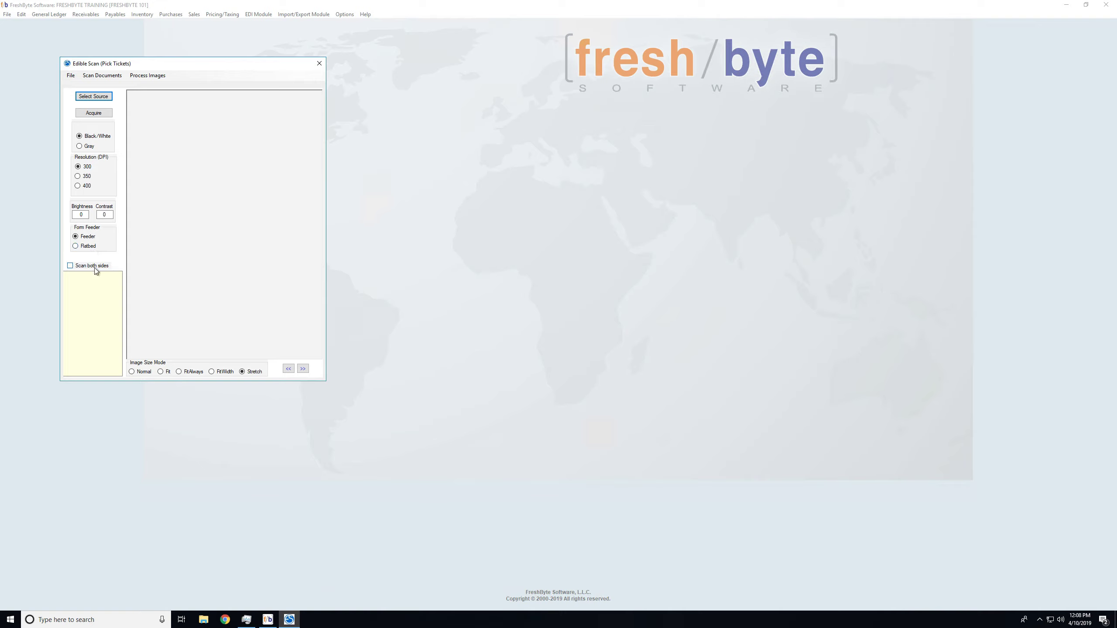
- Acquire the pick tickets from the scanner feeder
click(99, 115)
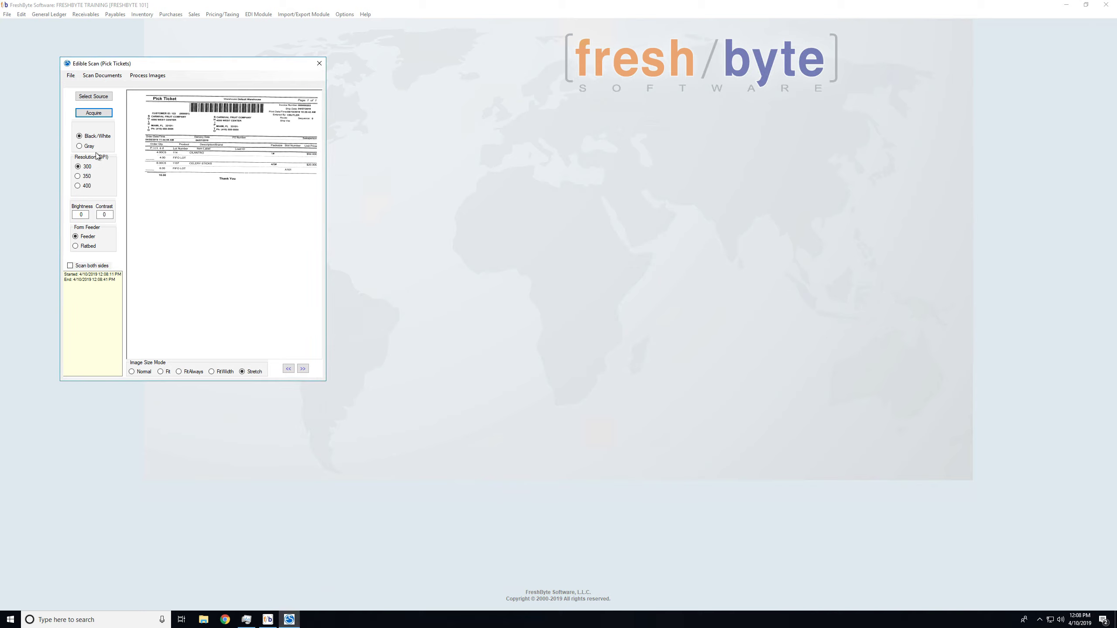
- Review scanned pick tickets 199 through 203 and process all the scanned images
click(145, 77)
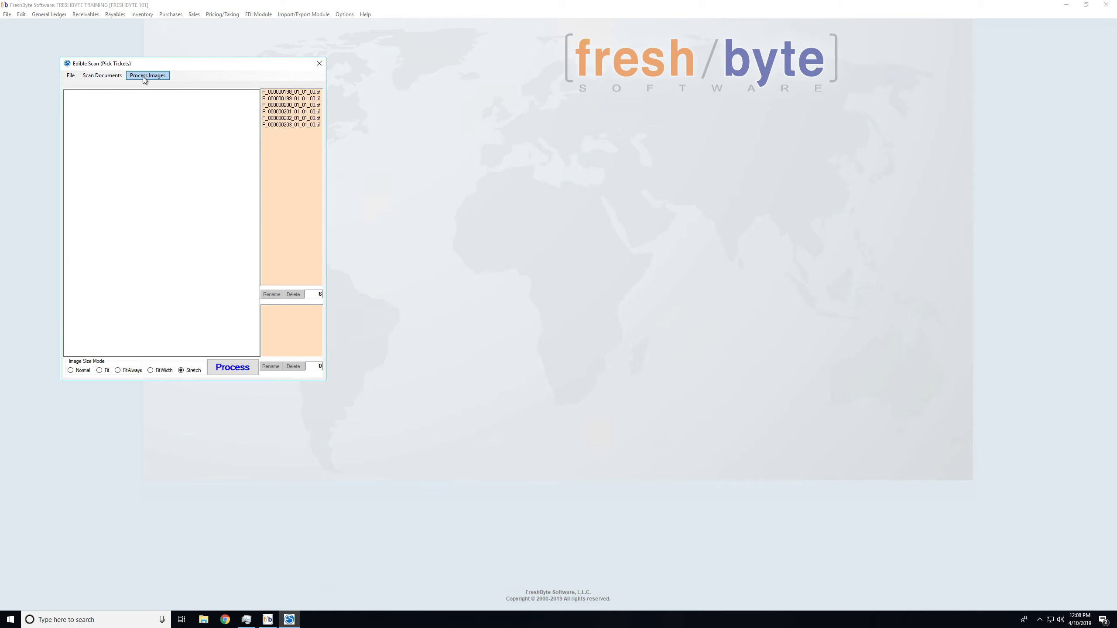
click(282, 100)
click(283, 107)
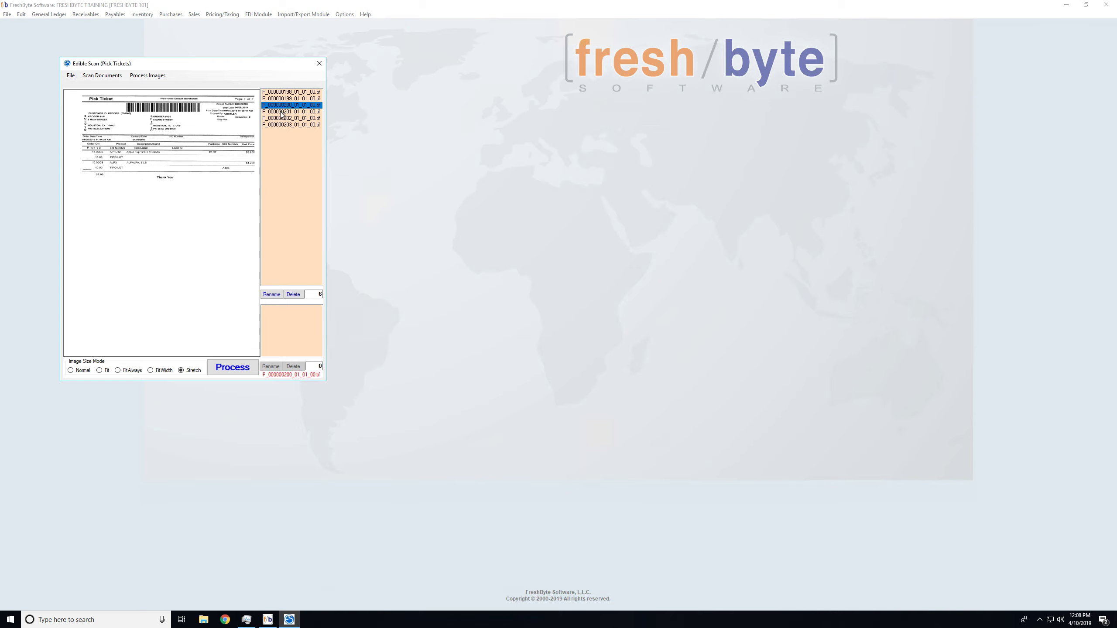
click(281, 112)
click(281, 118)
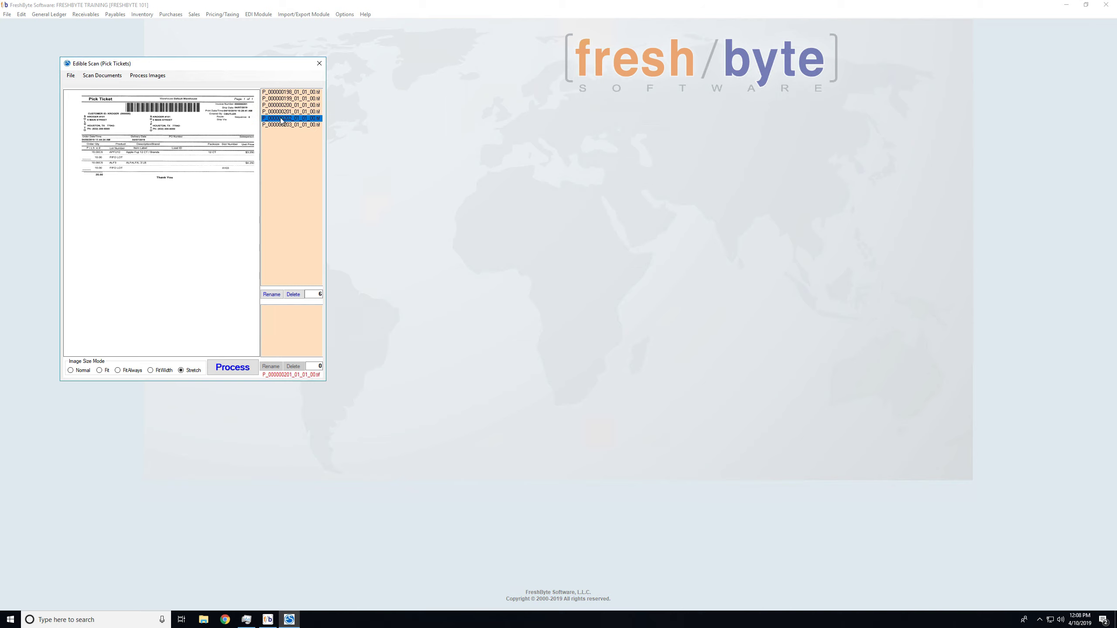
click(280, 125)
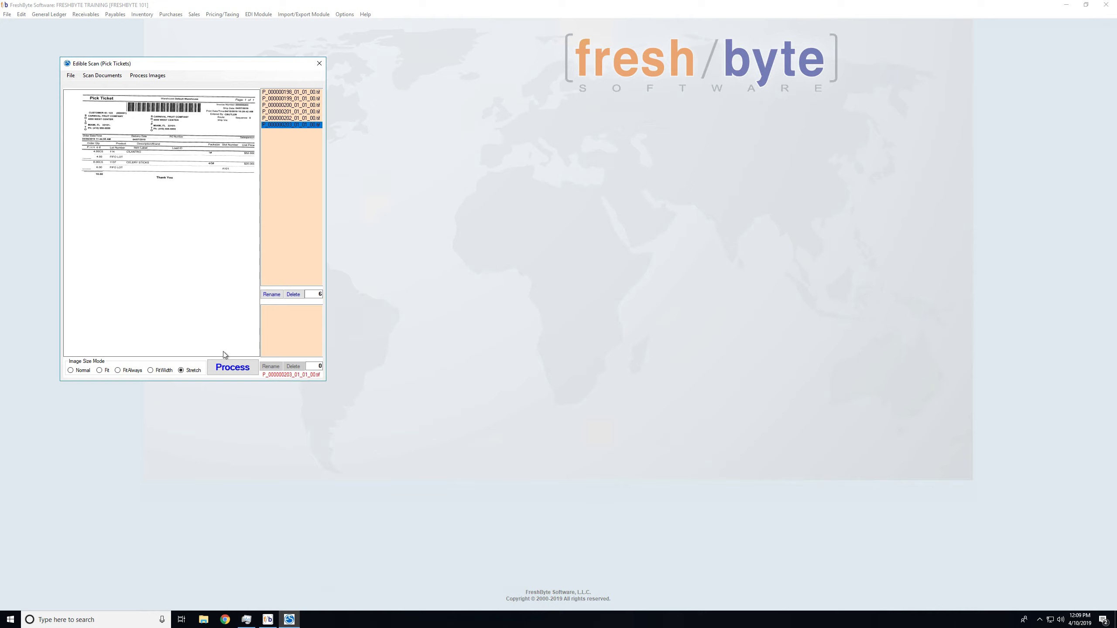
click(225, 368)
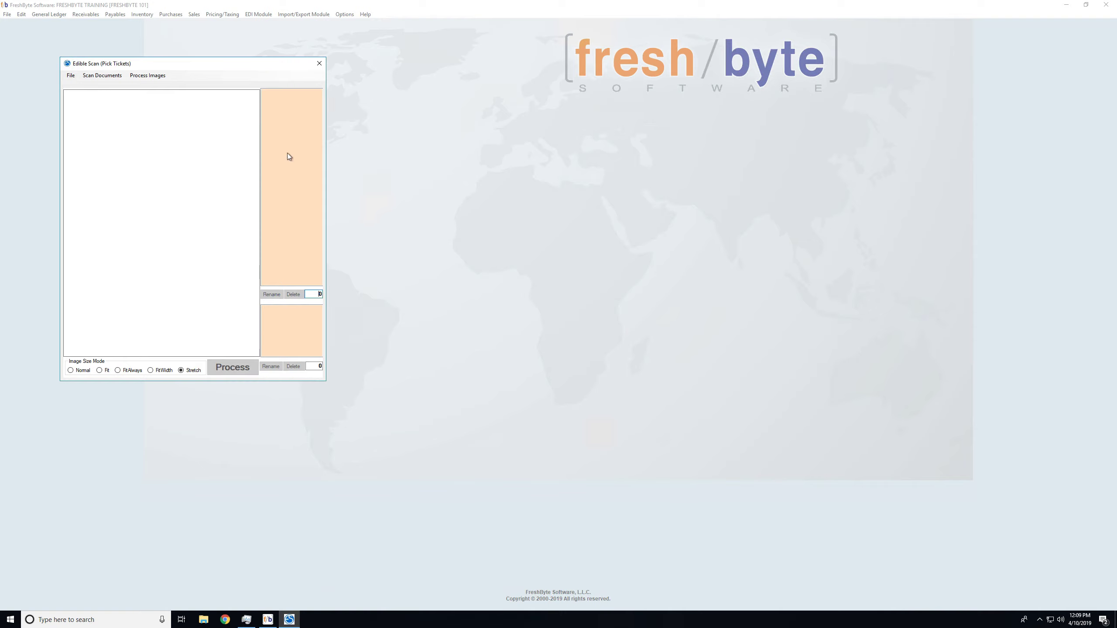
- Close the pick ticket scan window and start Scan Invoices from the Sales menu
click(319, 64)
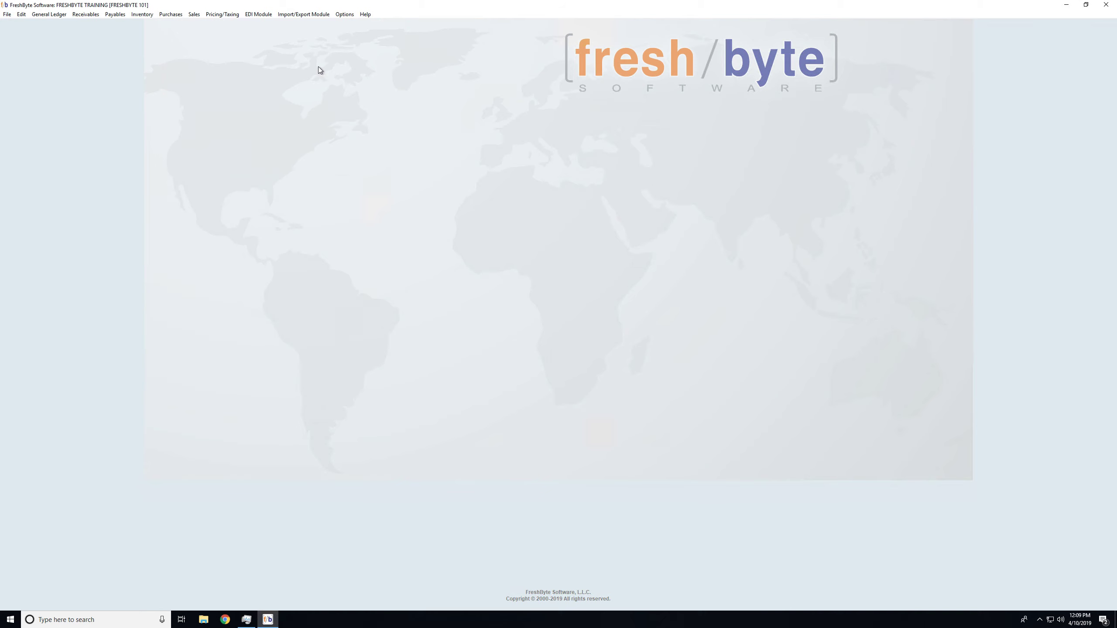
click(194, 14)
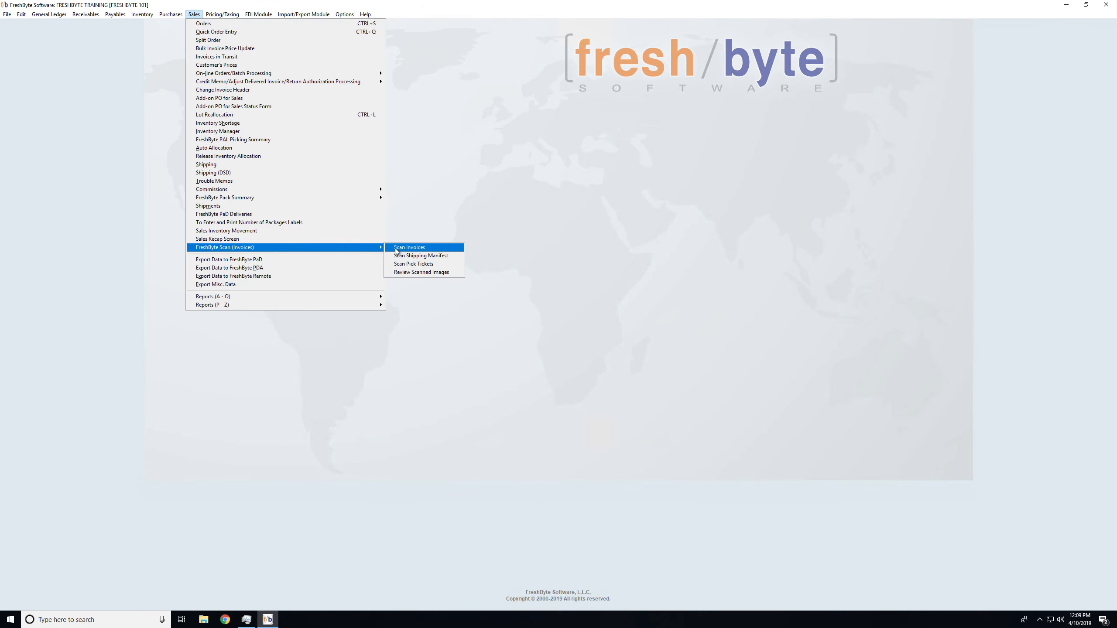
click(396, 248)
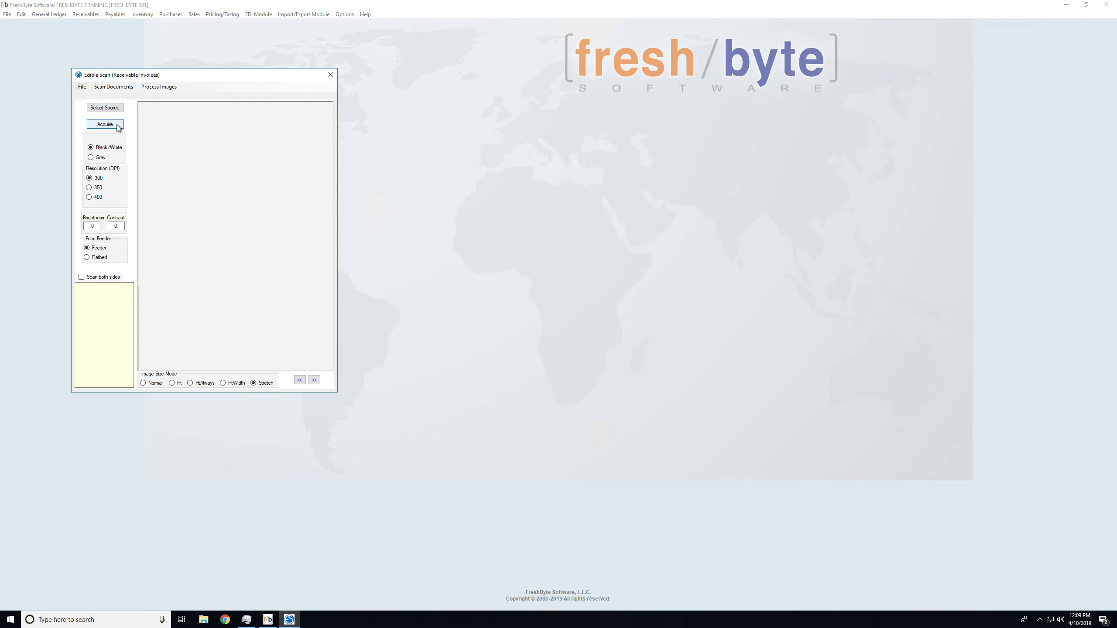
- Acquire invoice 000000198 from the scanner feeder
click(118, 126)
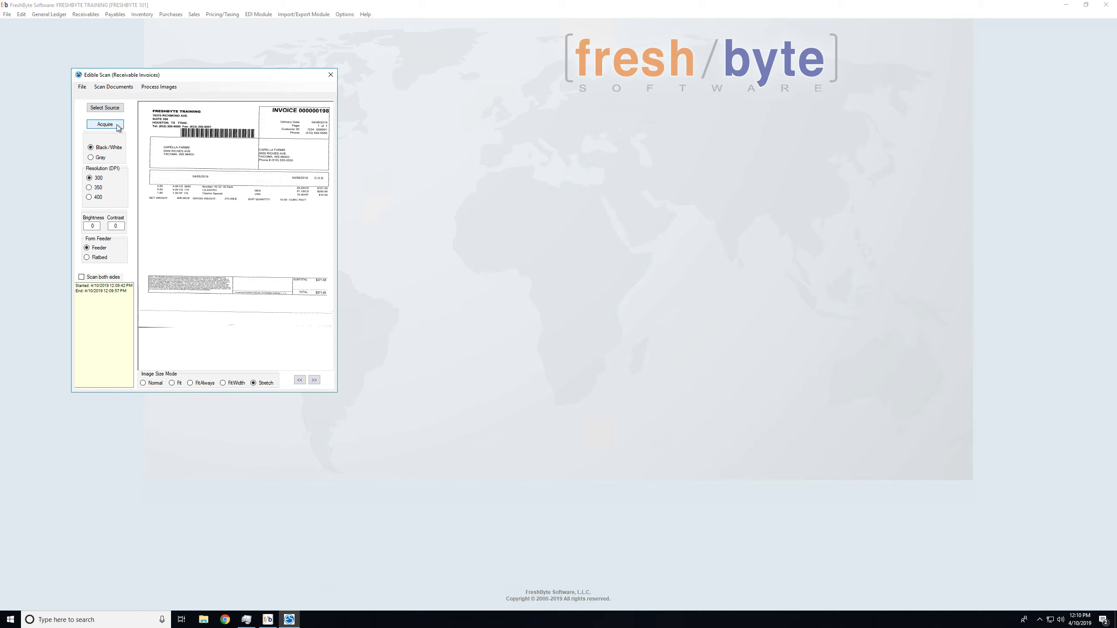
- Toggle between the scanning and scanned-images views and preview the invoice 198 image
click(167, 87)
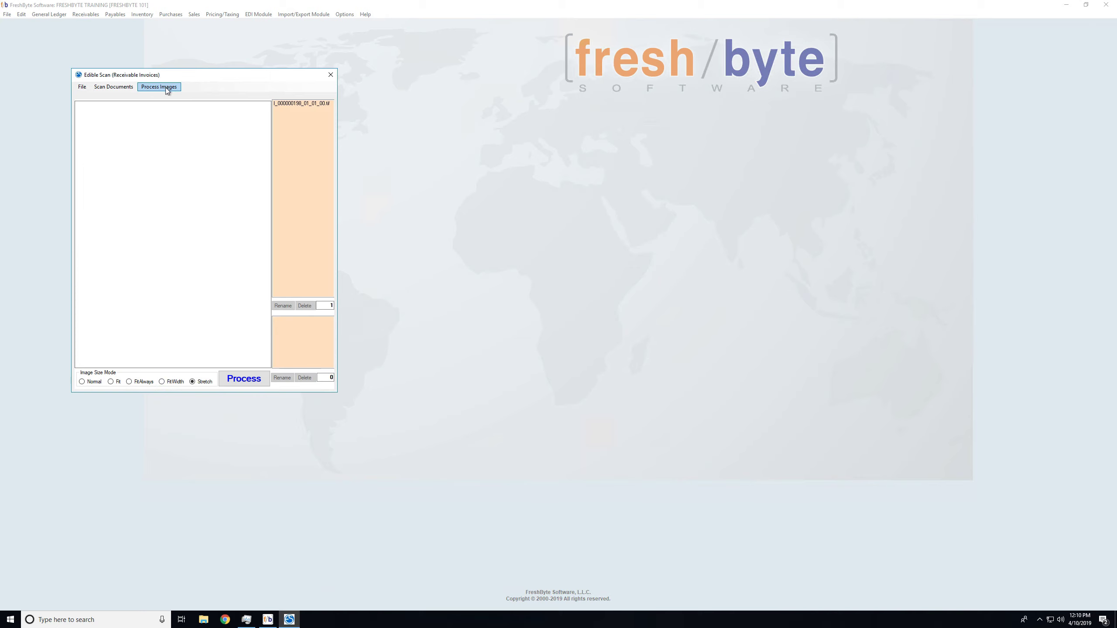
click(128, 86)
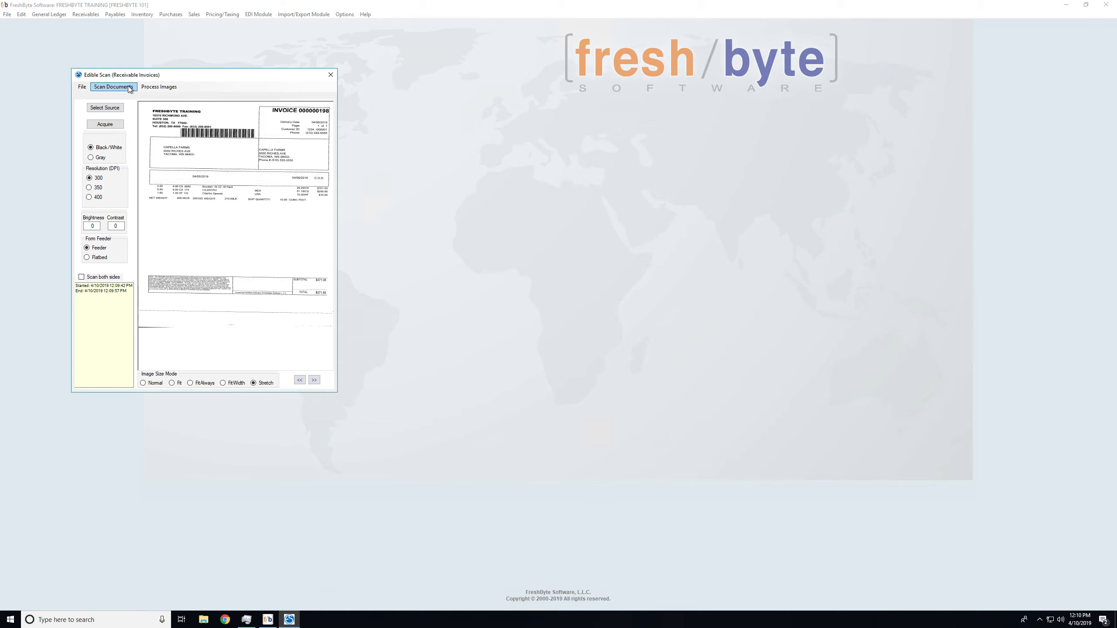
click(147, 87)
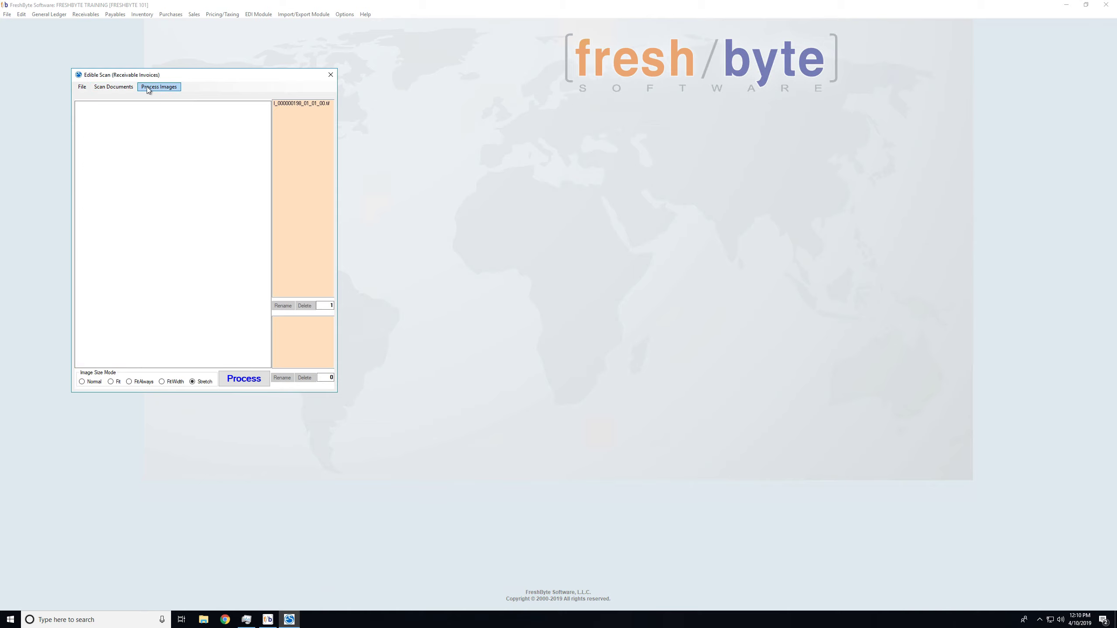
click(311, 104)
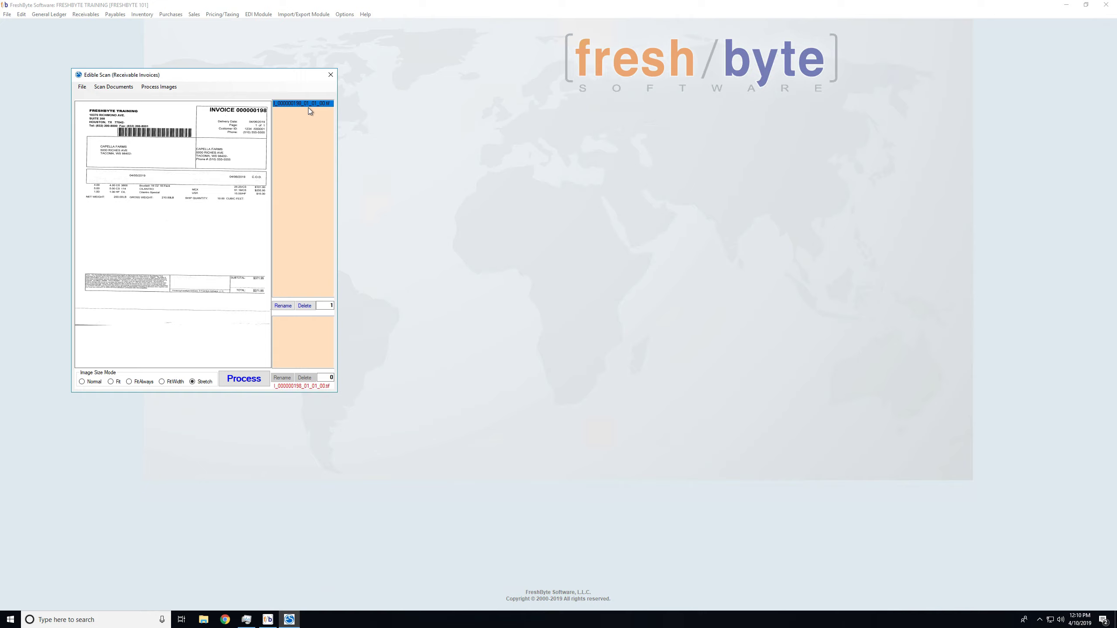
- Acquire the next batch of invoices from the feeder in the document scanning view
click(115, 88)
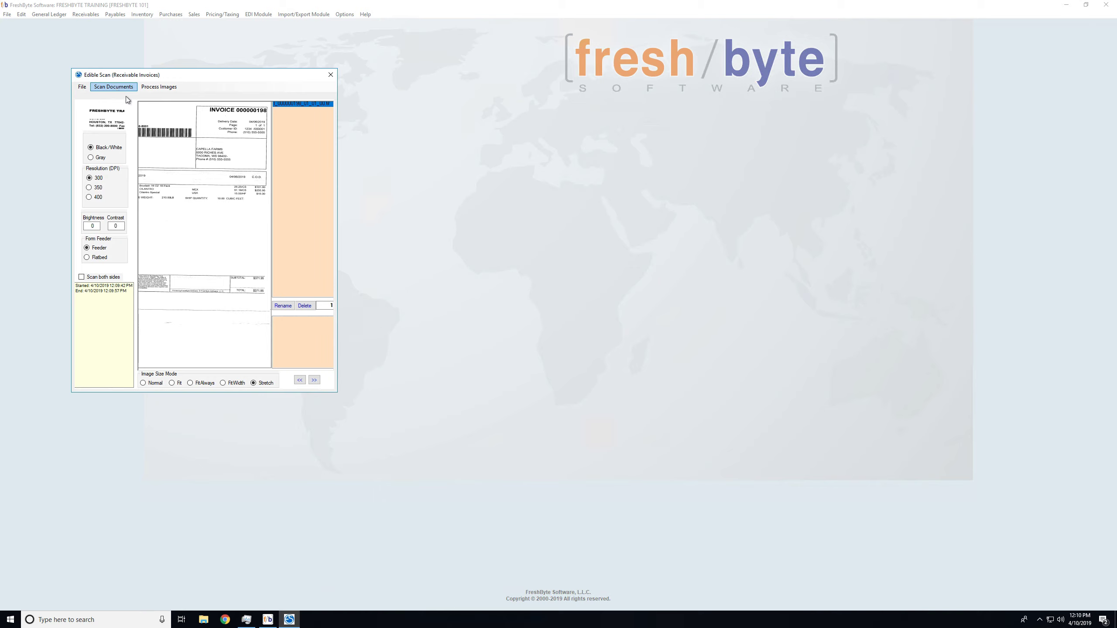
click(117, 125)
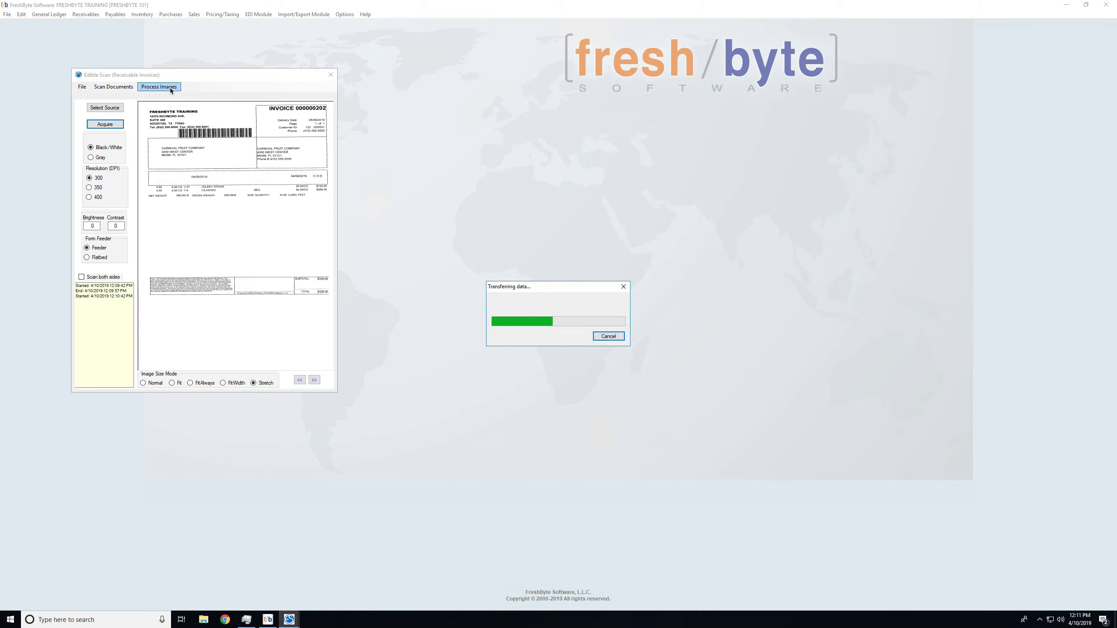
- Check invoice 199 and its customer document page, then process all seven scanned images
click(171, 90)
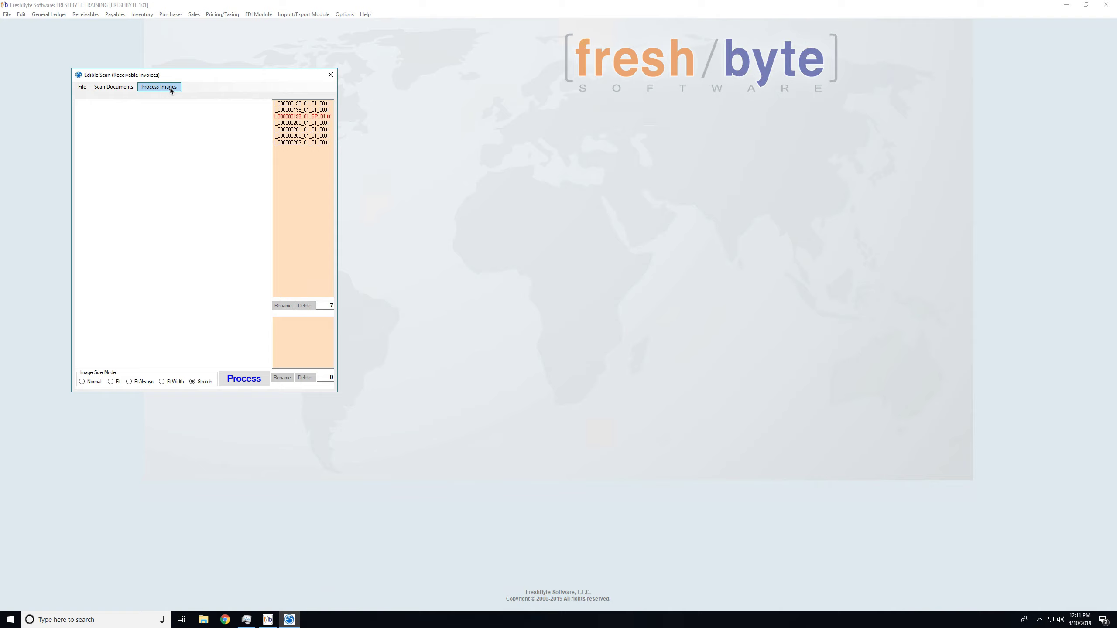
click(291, 111)
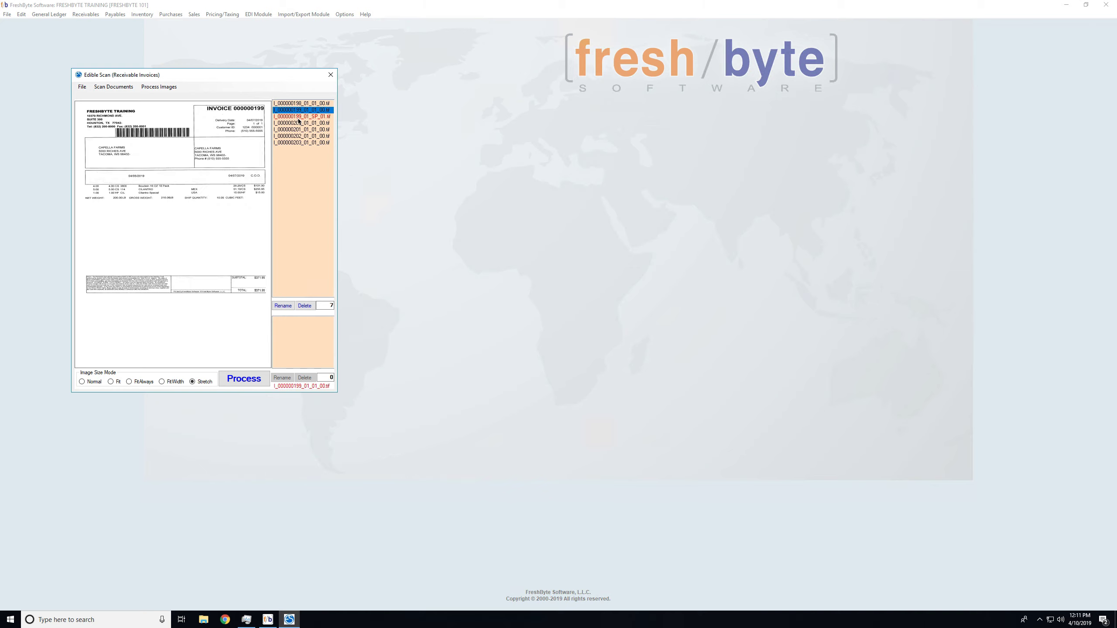
click(307, 116)
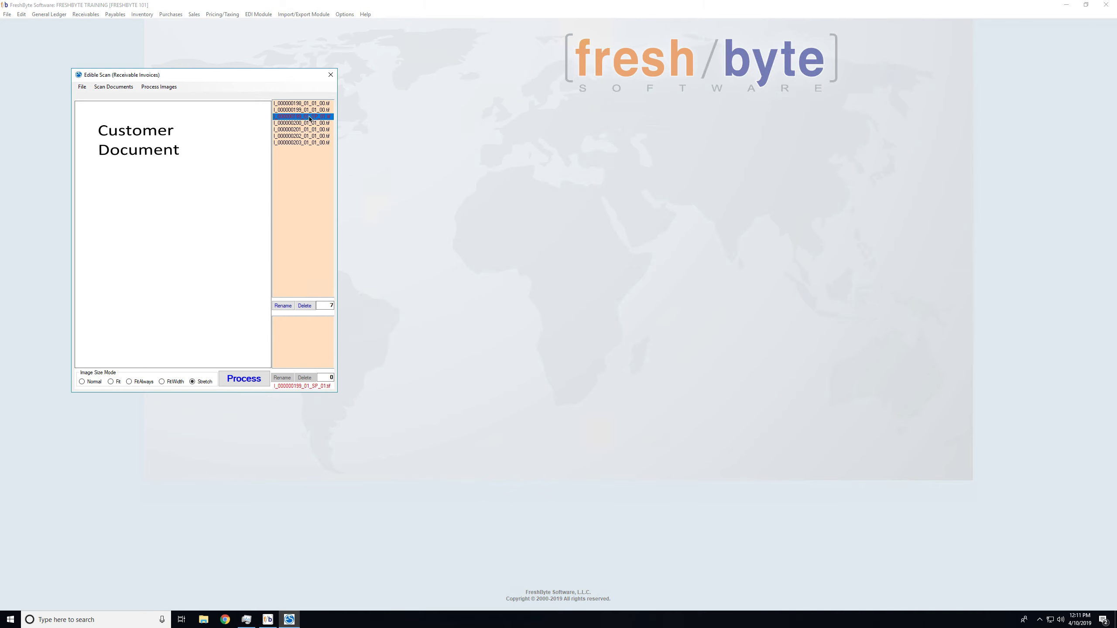
key(Up)
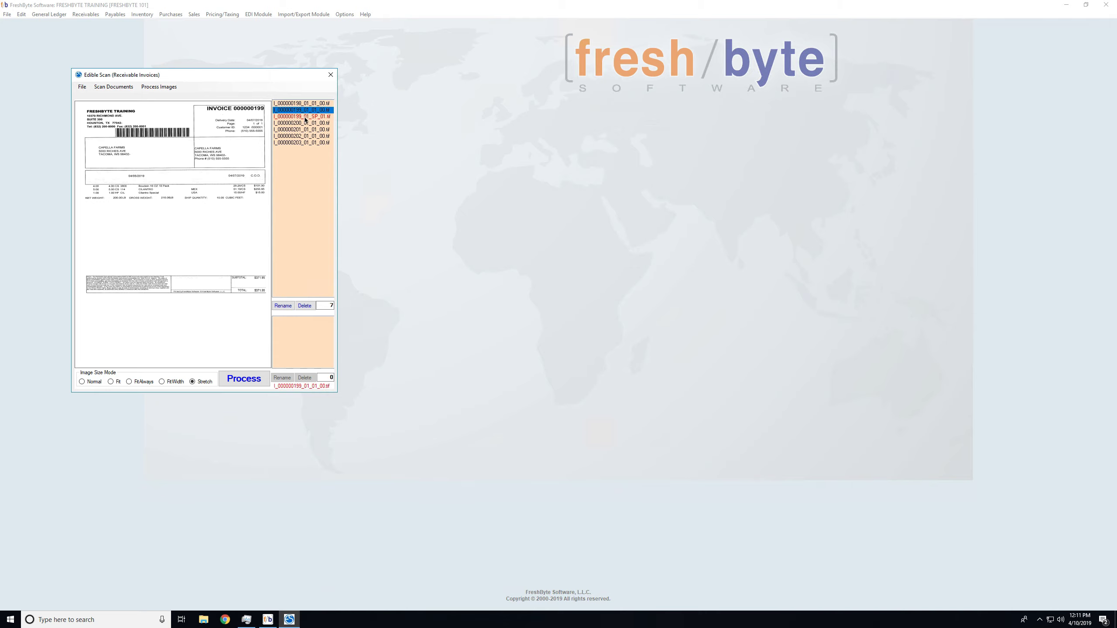
click(305, 117)
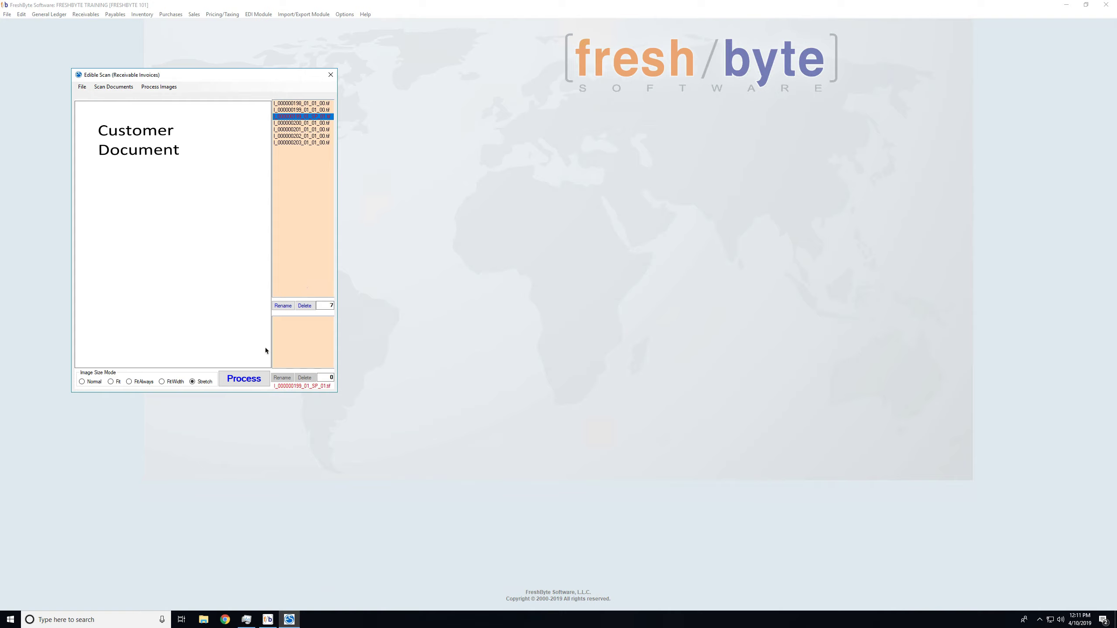
click(239, 380)
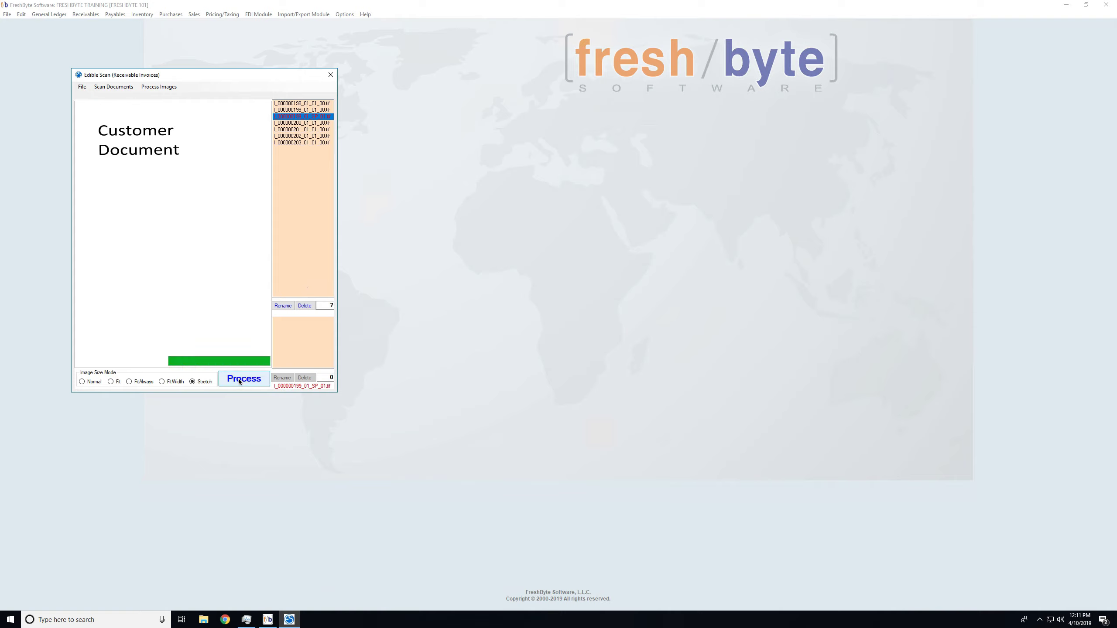
- Close the invoice scan window and start Scan Shipping Manifest from the Sales menu
click(331, 75)
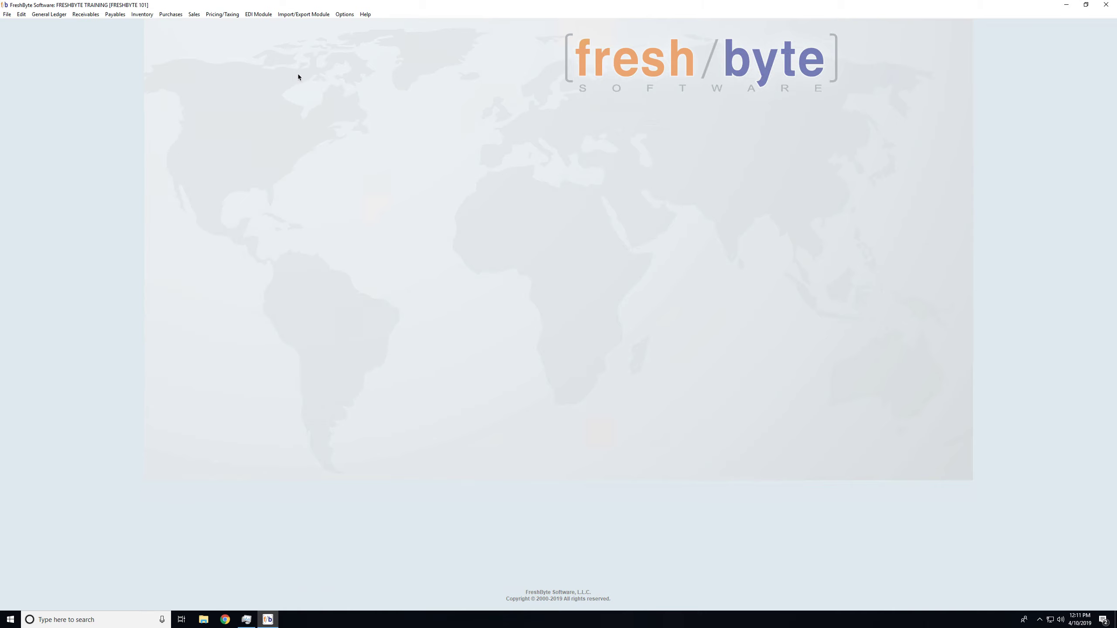
click(193, 14)
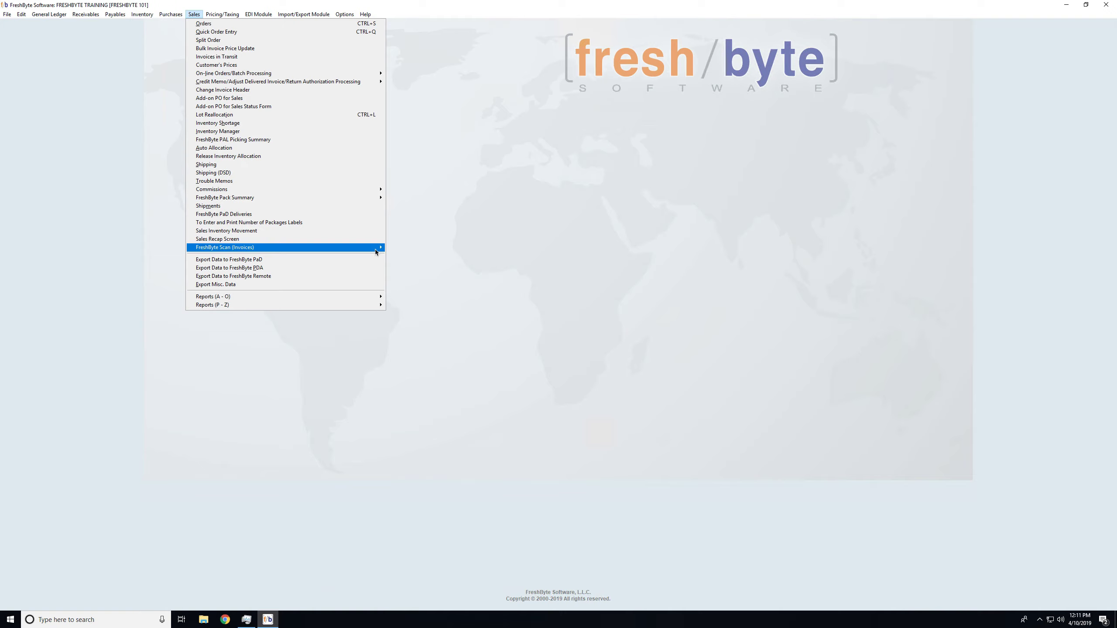
mouse_move(376, 249)
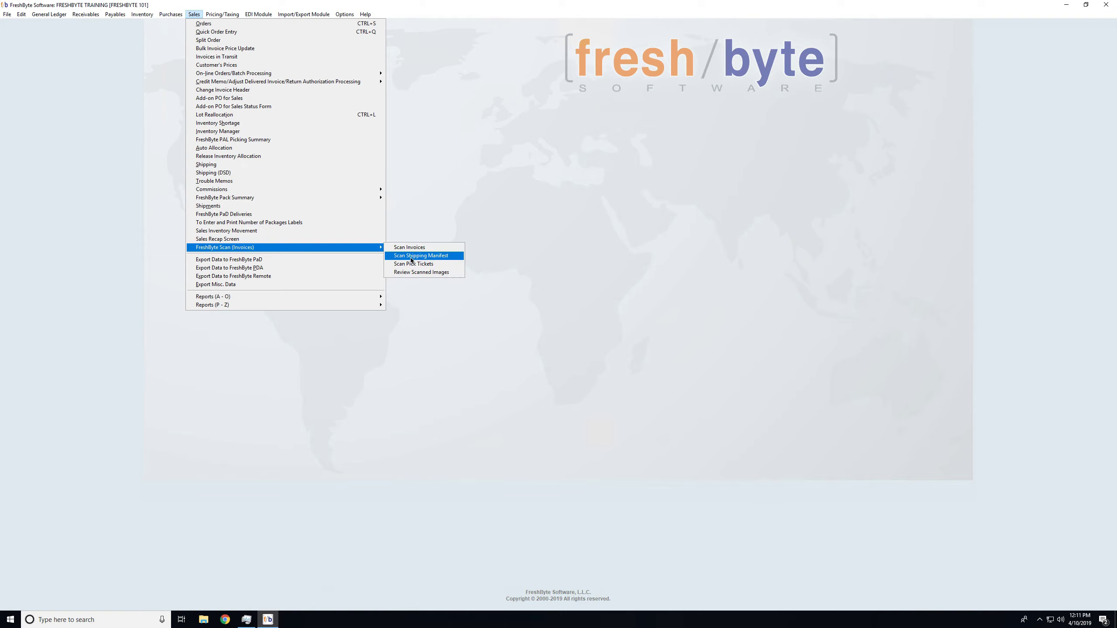
click(412, 256)
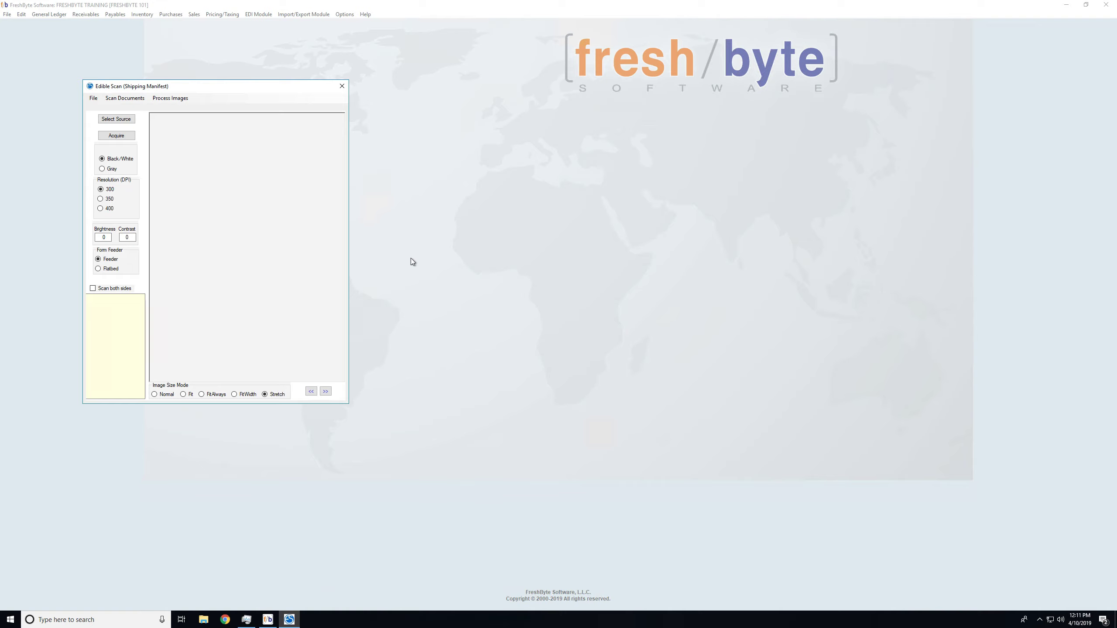
- Acquire the shipping manifests from the feeder in the Shipping Manifest scan window
click(119, 137)
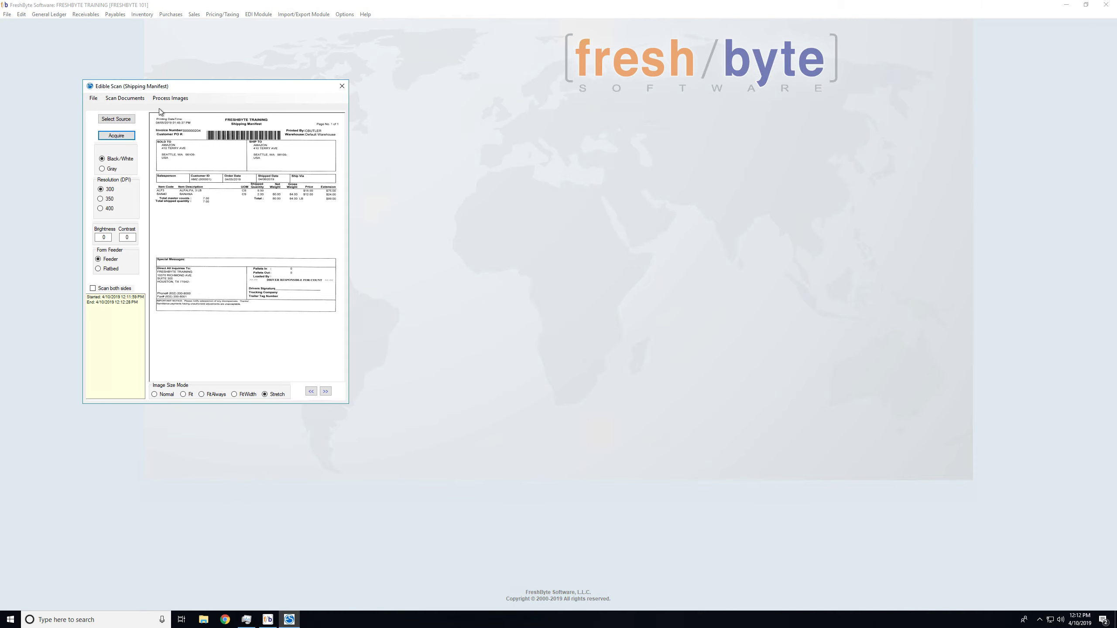
- Preview the scanned M_ manifest images down to manifest 203, then process all five
click(171, 99)
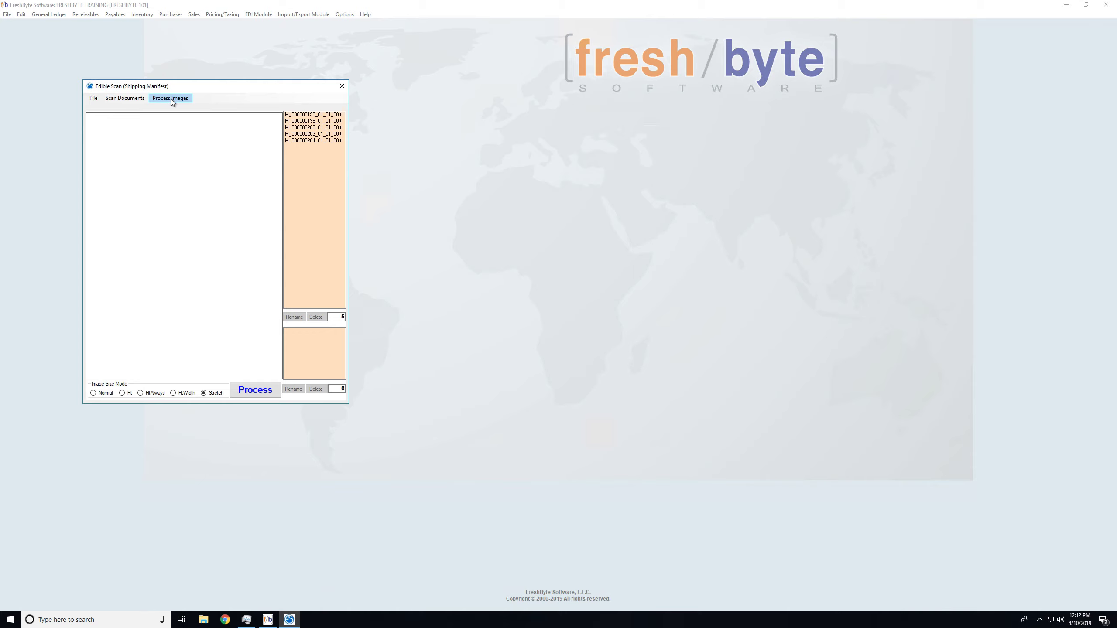
click(306, 115)
key(Down)
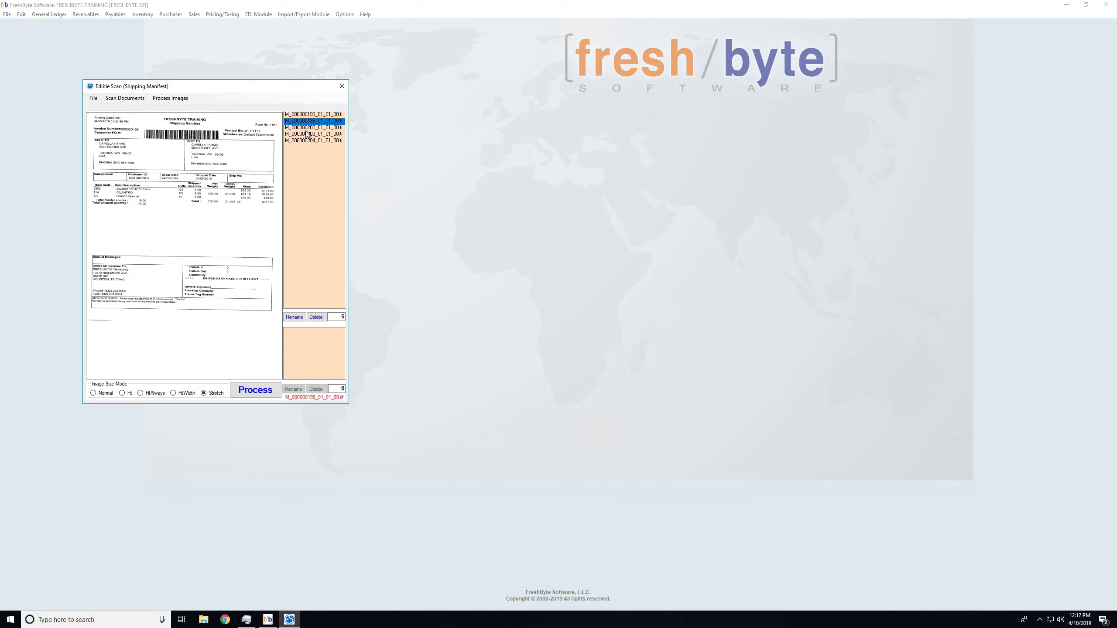
key(Down)
key(Down)
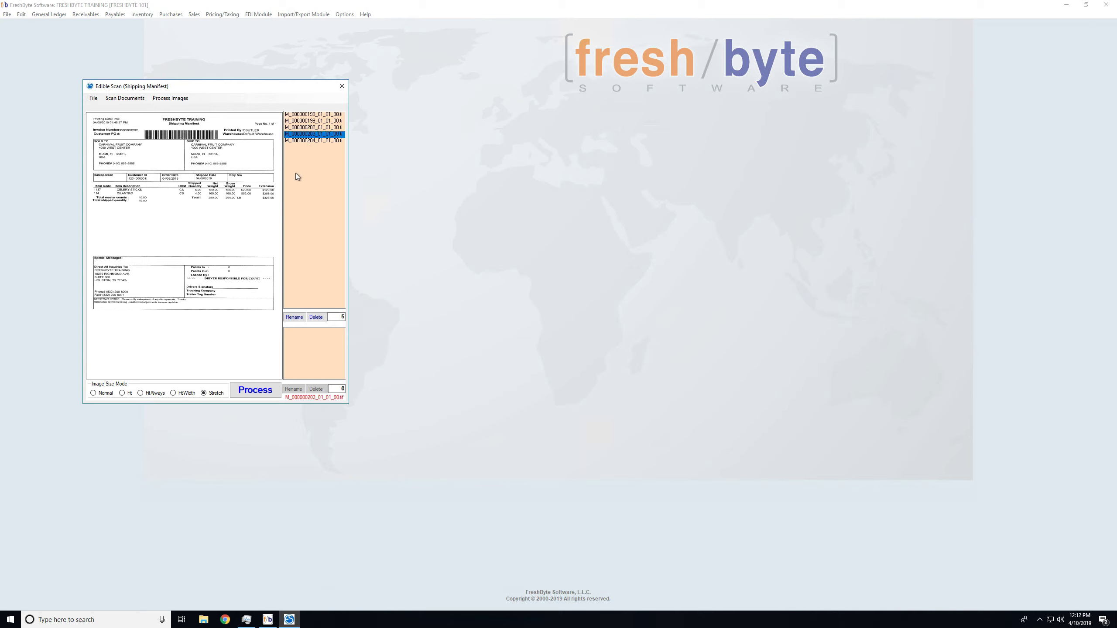
click(246, 390)
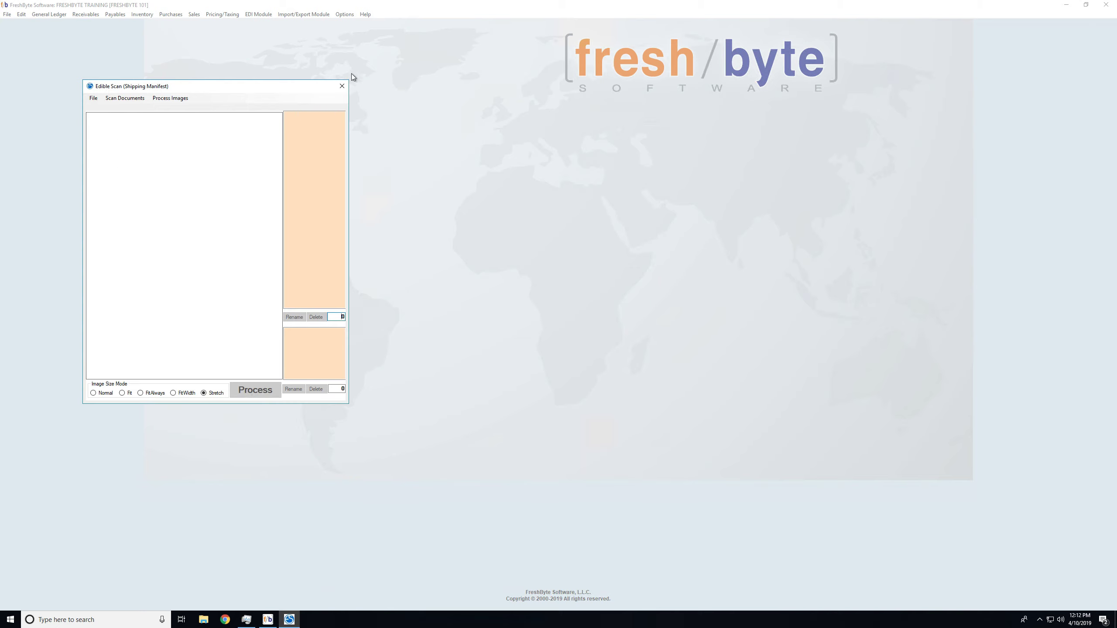
- Close Edible Scan and open Sales > FreshByte Scan (Invoices) > Review Scanned Images
click(342, 86)
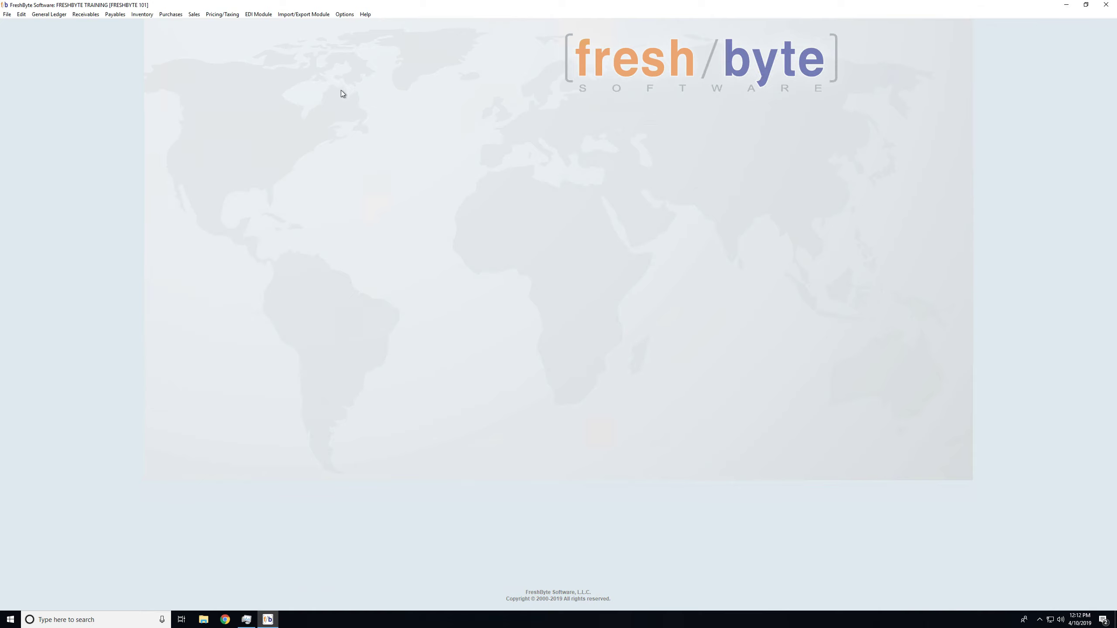
click(194, 14)
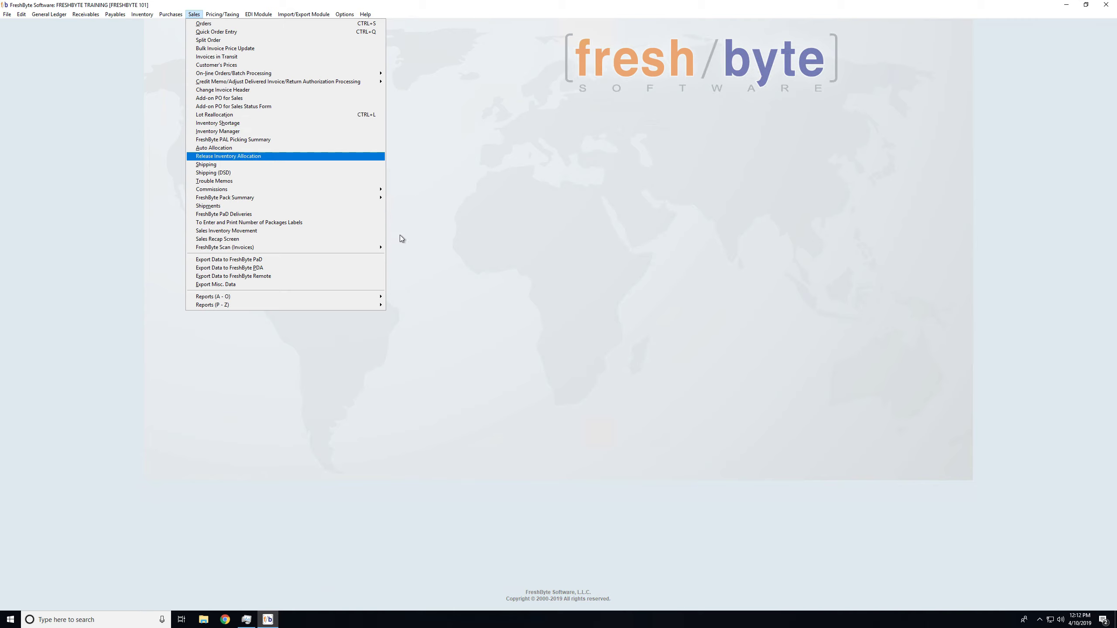
mouse_move(381, 248)
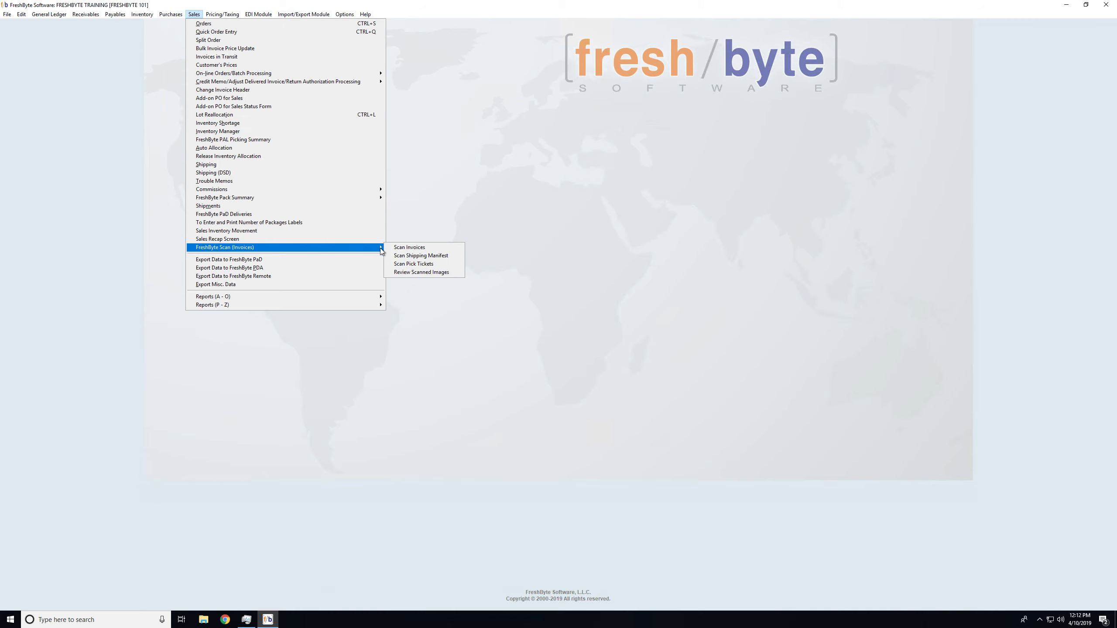
click(413, 272)
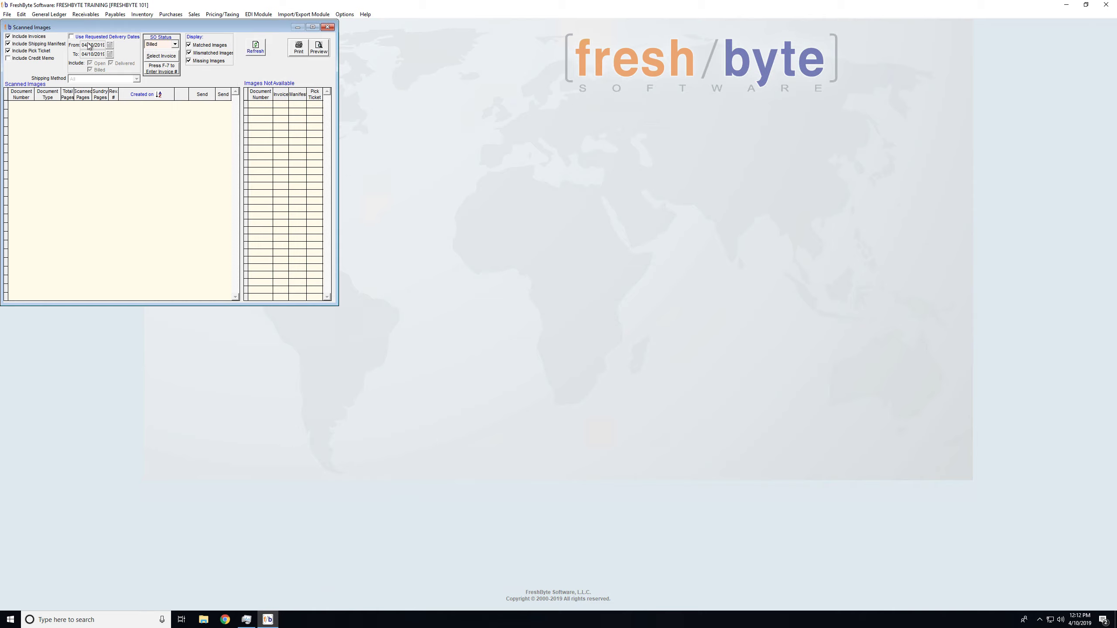
- Filter by requested delivery dates from 04/06/2019 to 04/08/2019
click(71, 38)
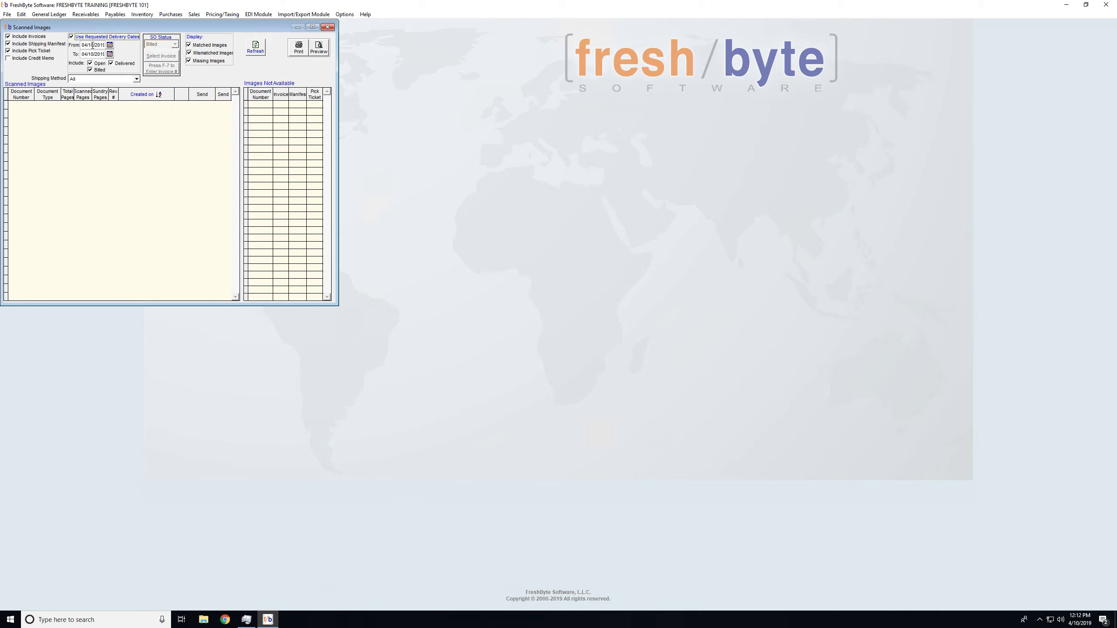
click(91, 45)
text(06)
click(92, 54)
text(08)
- Refresh the list to load scanned pick tickets, invoices and manifests for 04/06–04/08/2019
click(257, 51)
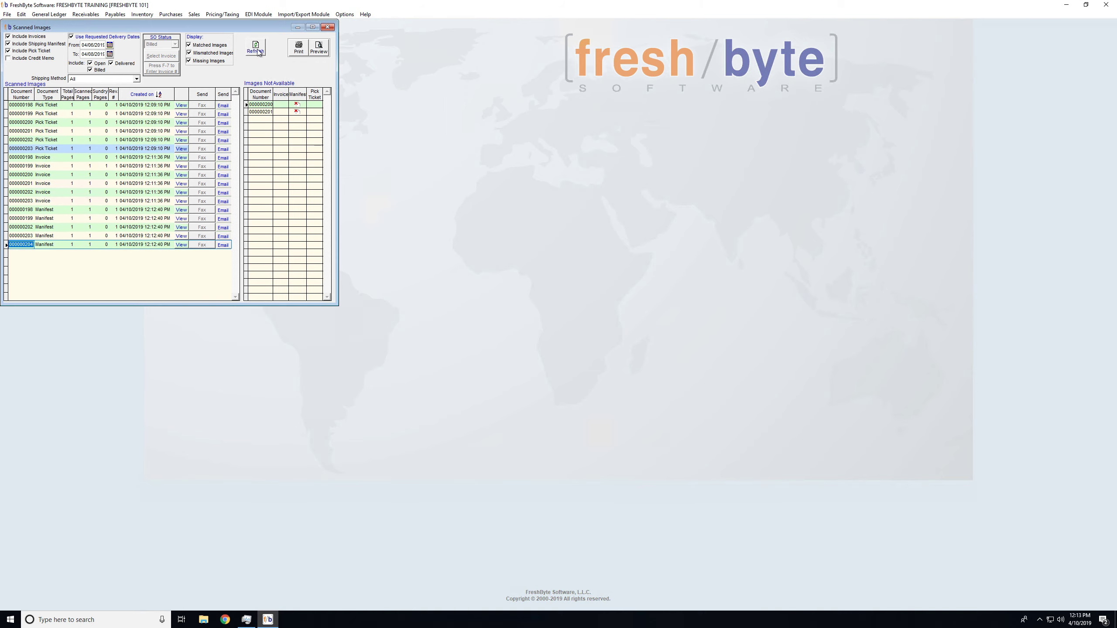